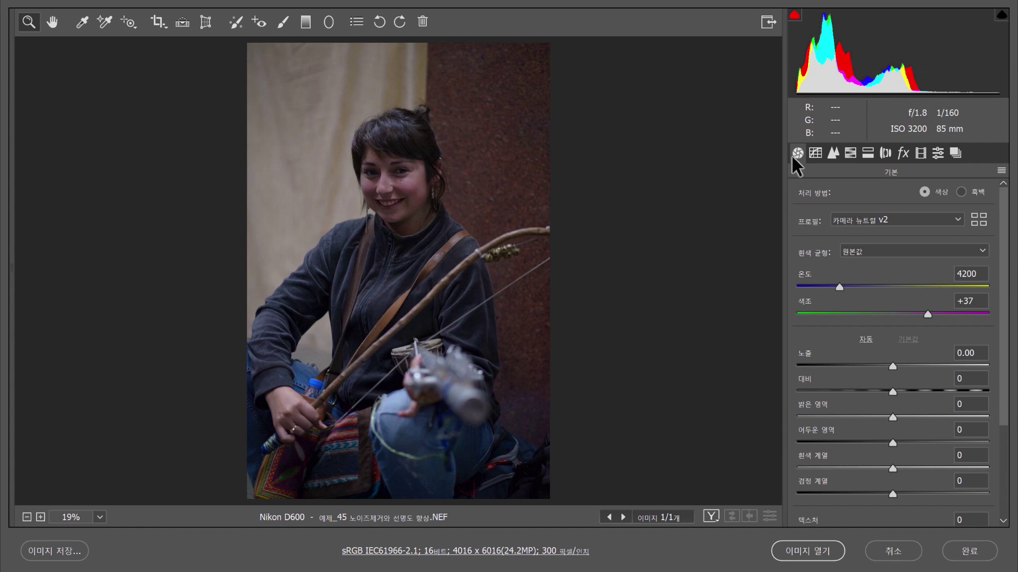
# Set the Color noise reduction of the raw portrait to 0
pyautogui.click(833, 154)
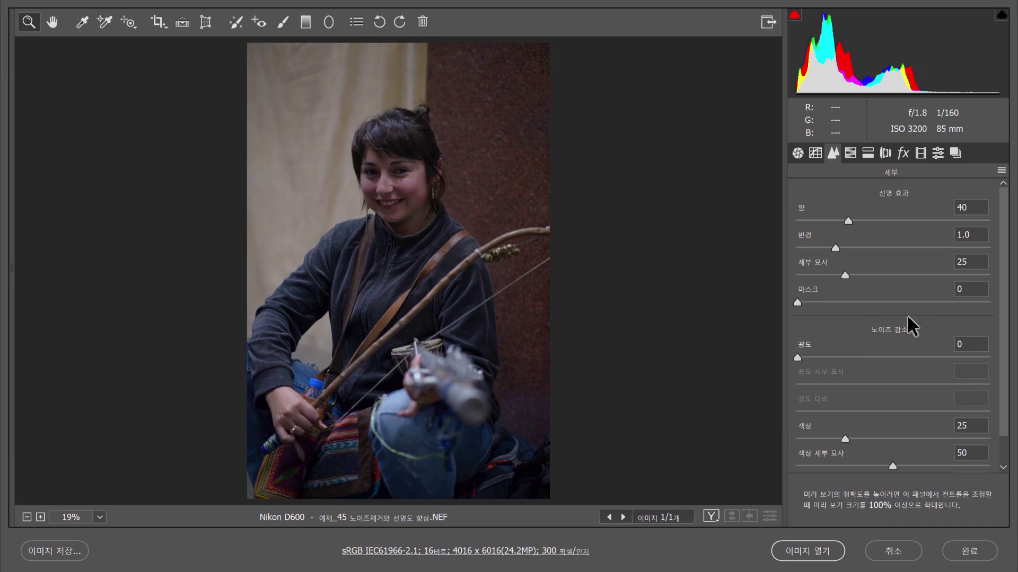
pyautogui.scroll(-1, 915, 334)
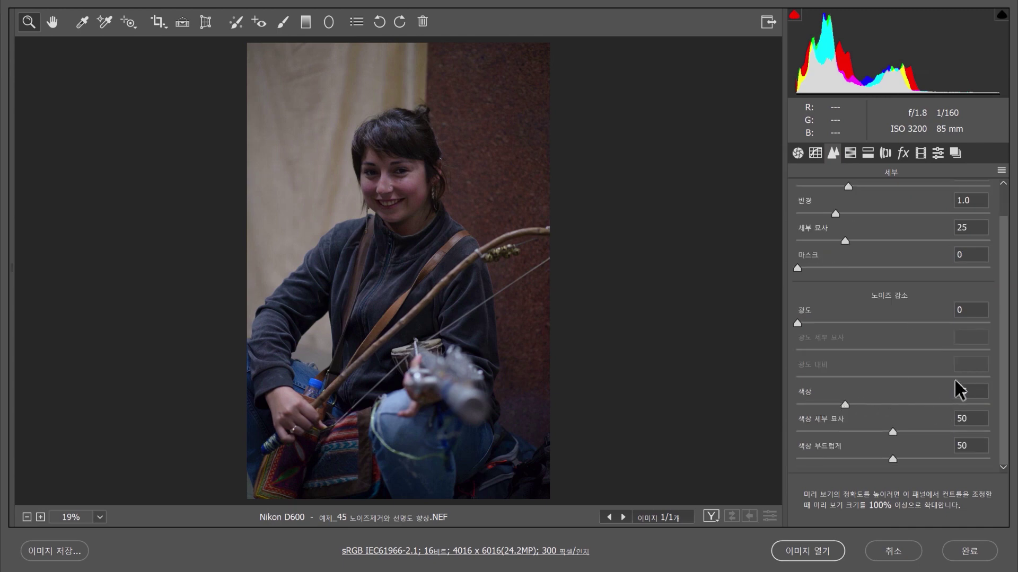
pyautogui.moveTo(845, 401); pyautogui.dragTo(801, 405)
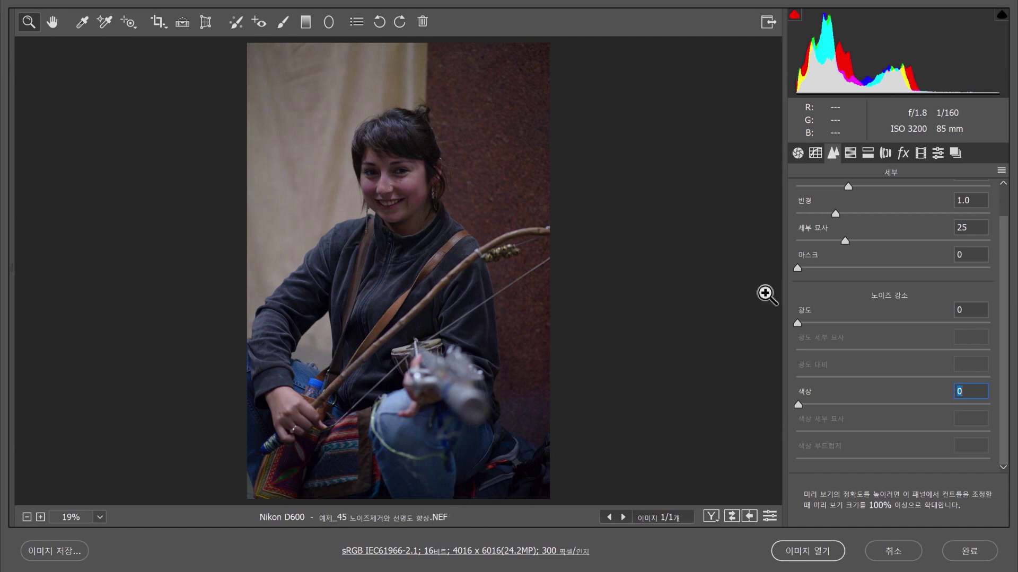
# Apply the automatic tone adjustment to the portrait in the Basic settings
pyautogui.click(798, 153)
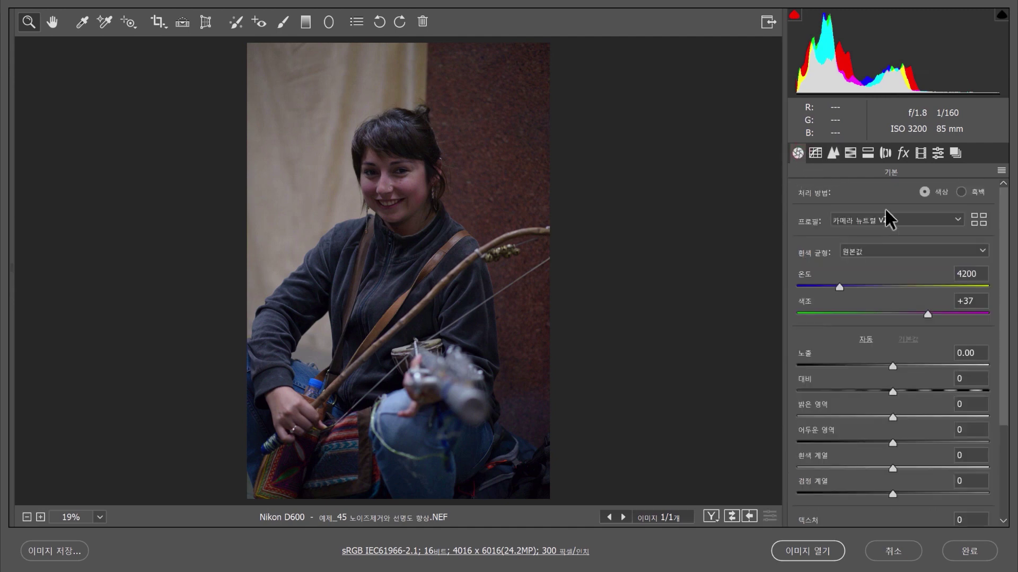
pyautogui.scroll(-1, 918, 262)
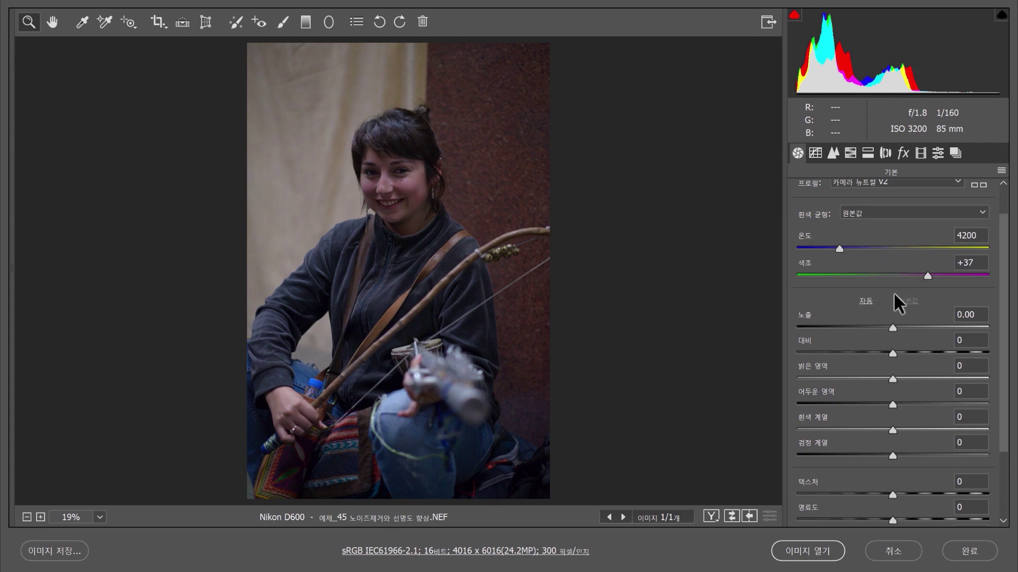
pyautogui.click(863, 299)
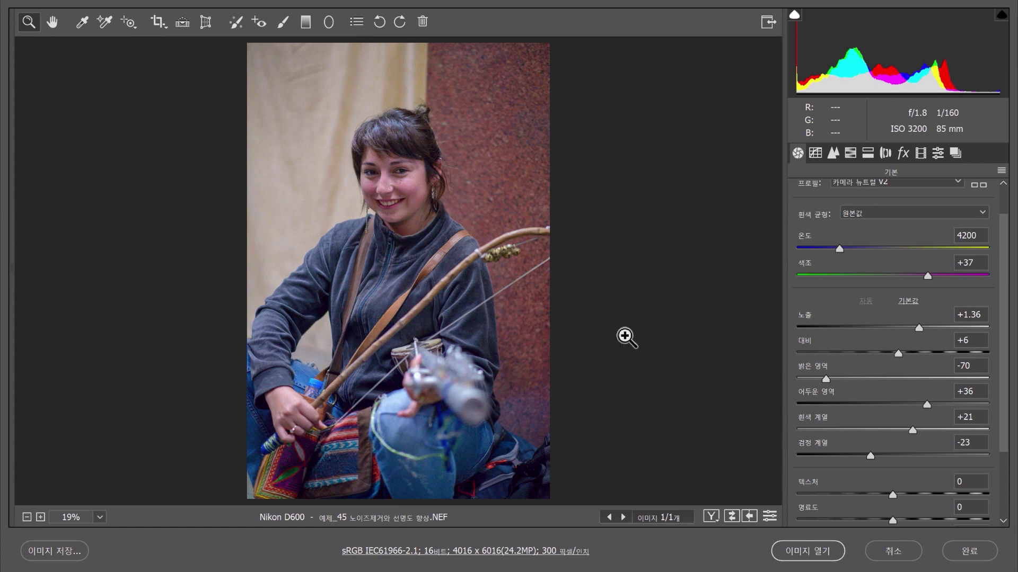
# Raise the Color noise reduction to 83, judging the effect on the woman's face at 100% magnification
pyautogui.click(833, 151)
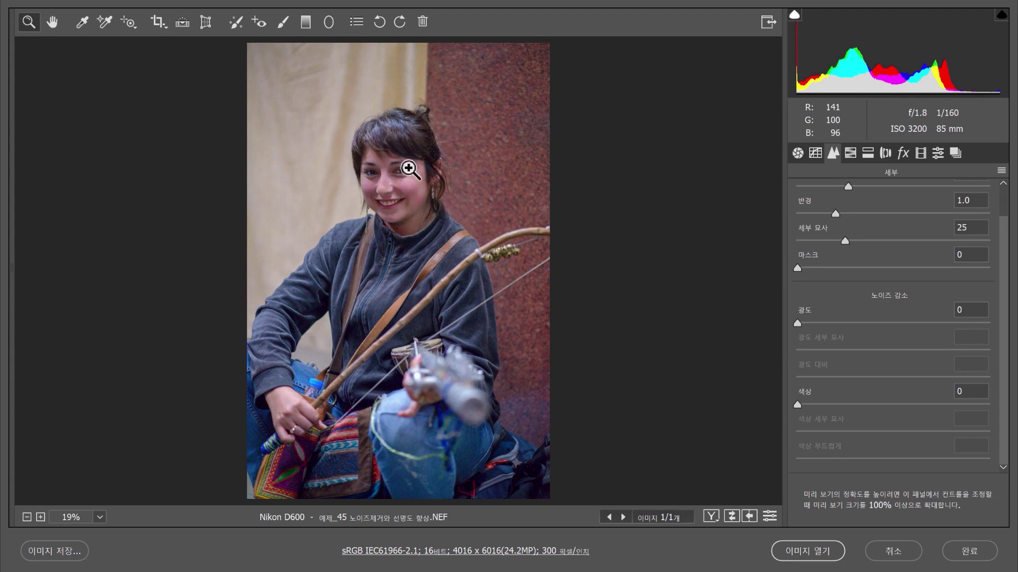
pyautogui.click(420, 198)
pyautogui.click(419, 198)
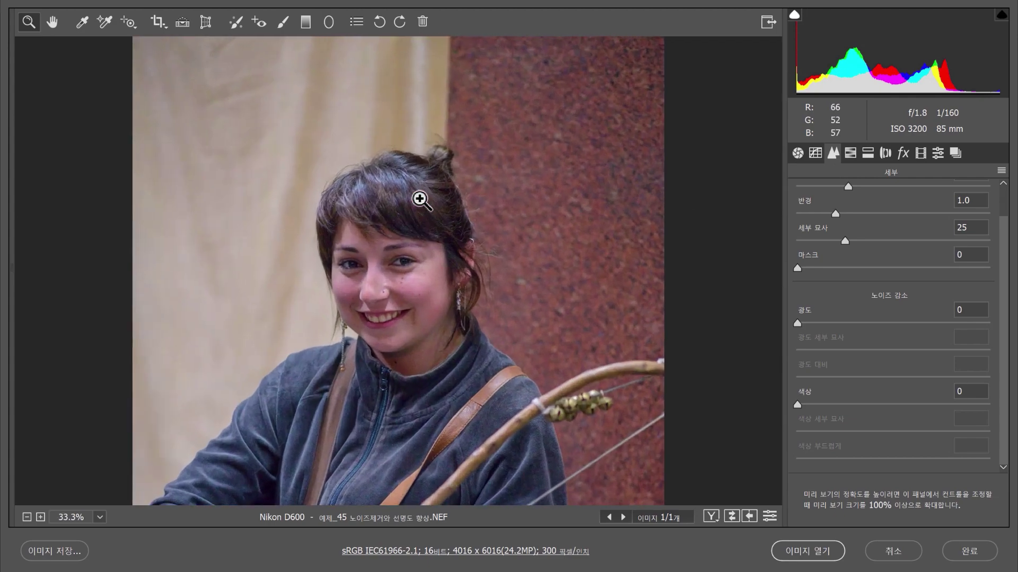
pyautogui.click(421, 212)
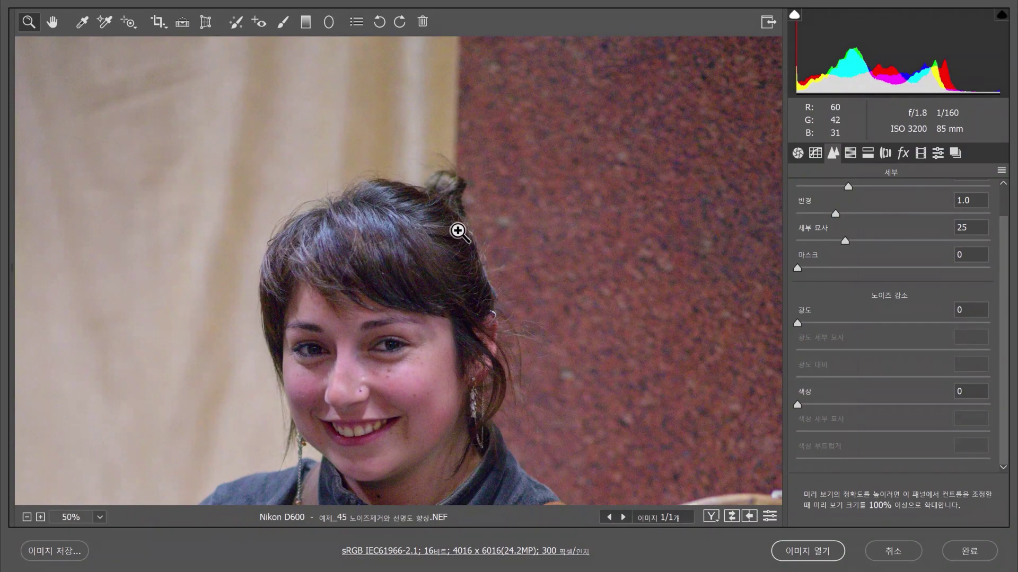
pyautogui.press('space')
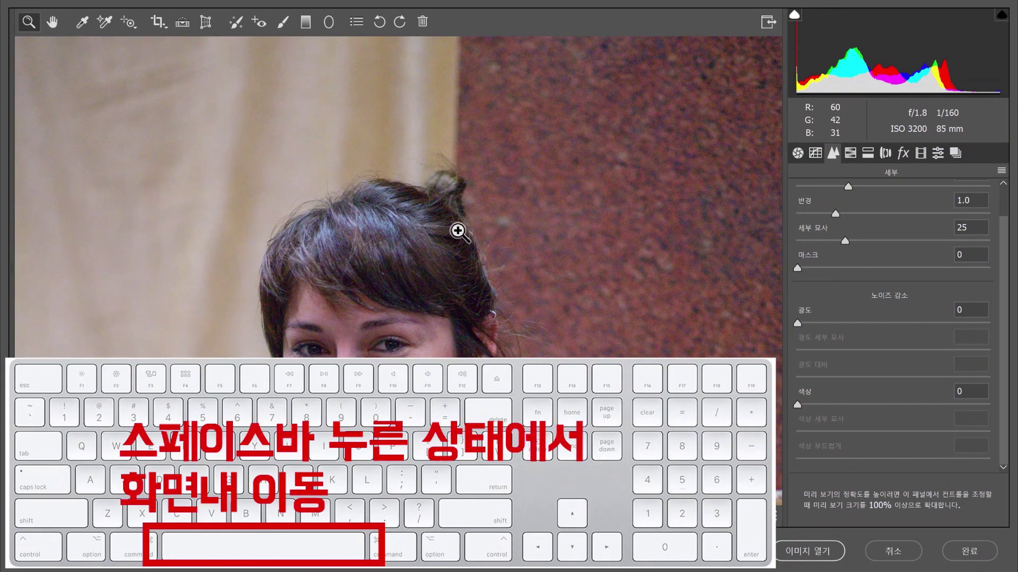
pyautogui.press('space')
pyautogui.press('space')
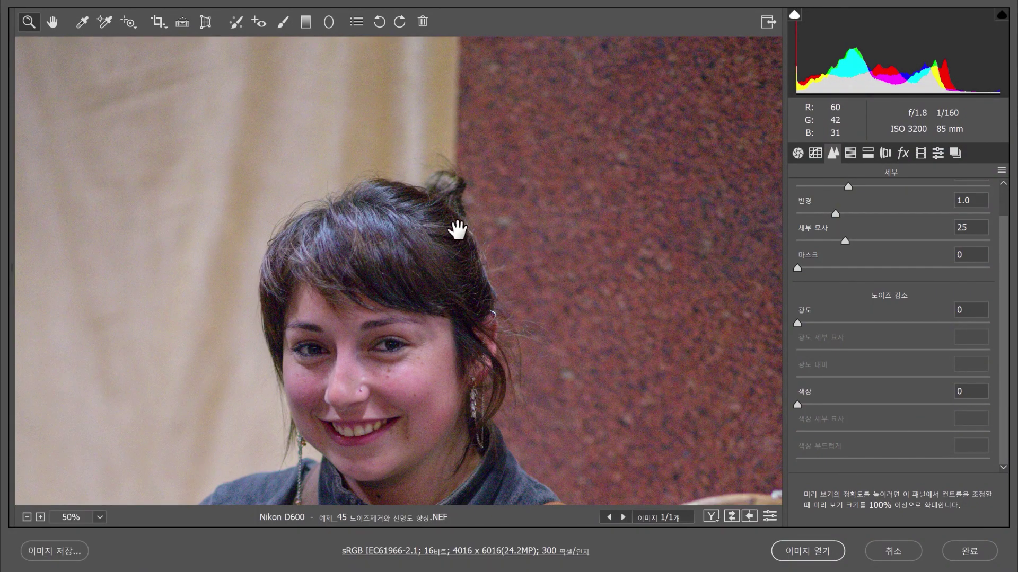
pyautogui.moveTo(500, 420); pyautogui.dragTo(572, 367)
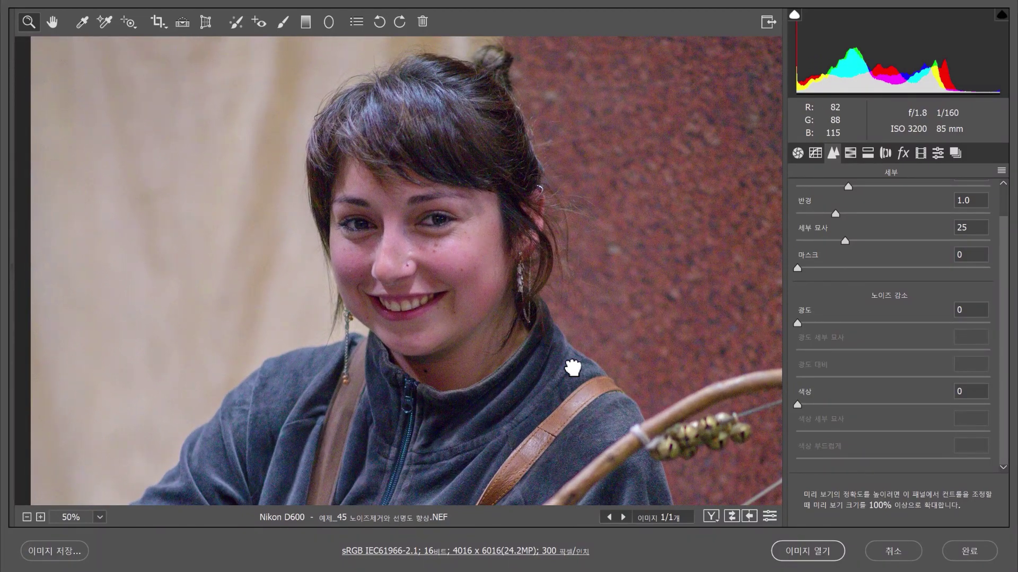
pyautogui.click(574, 368)
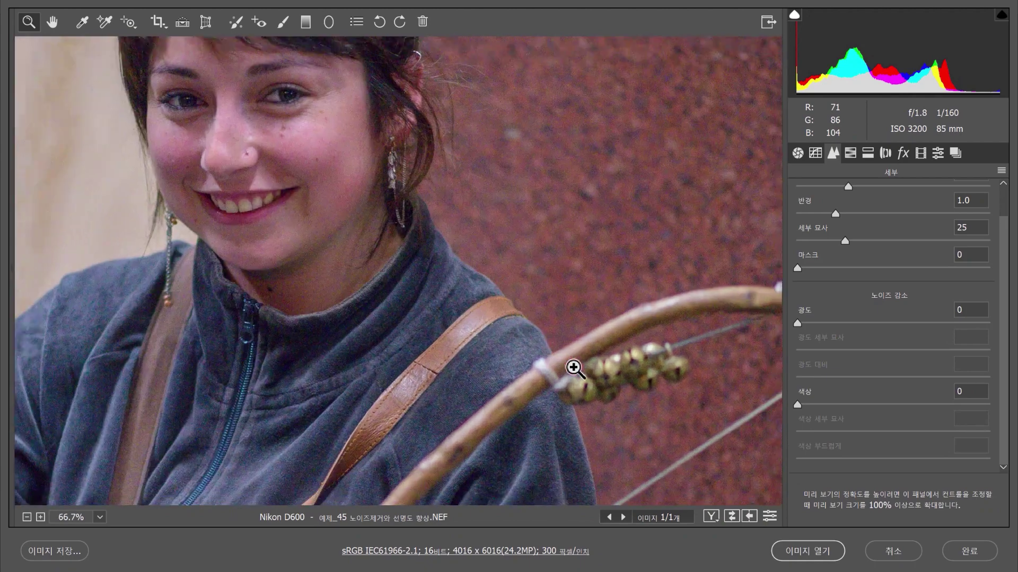
pyautogui.moveTo(415, 233); pyautogui.dragTo(587, 371)
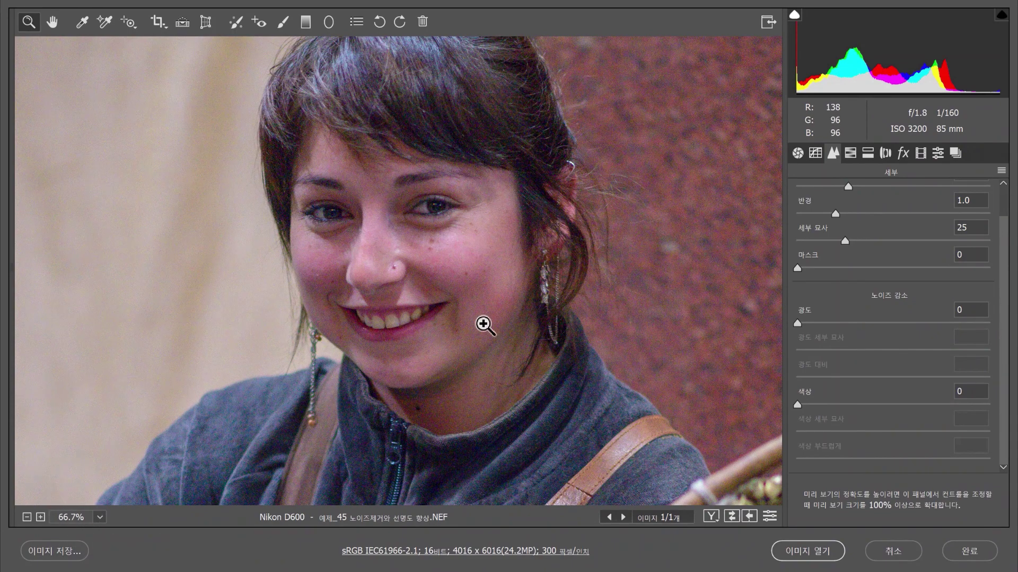
pyautogui.click(494, 268)
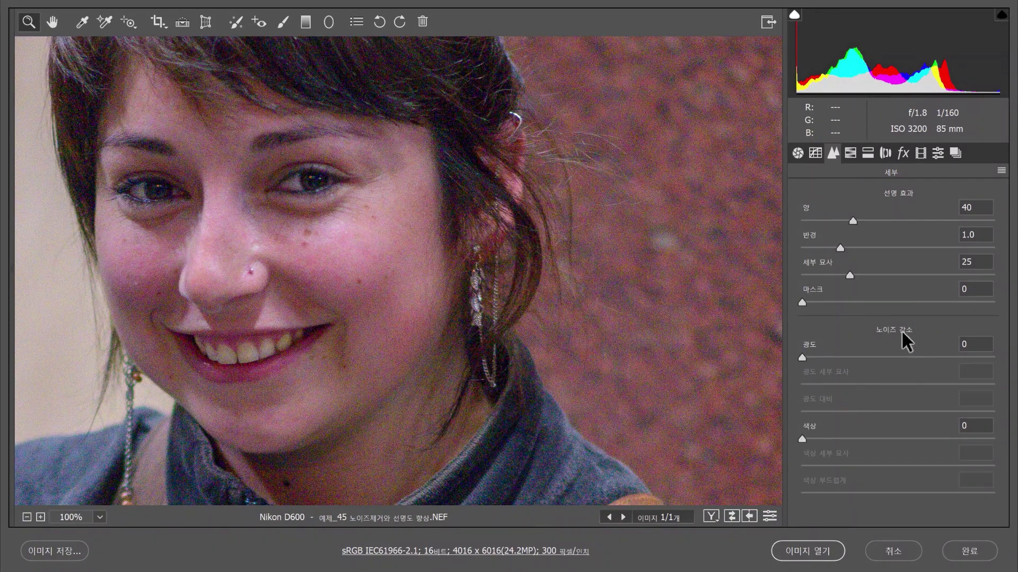
pyautogui.moveTo(806, 436); pyautogui.dragTo(926, 436)
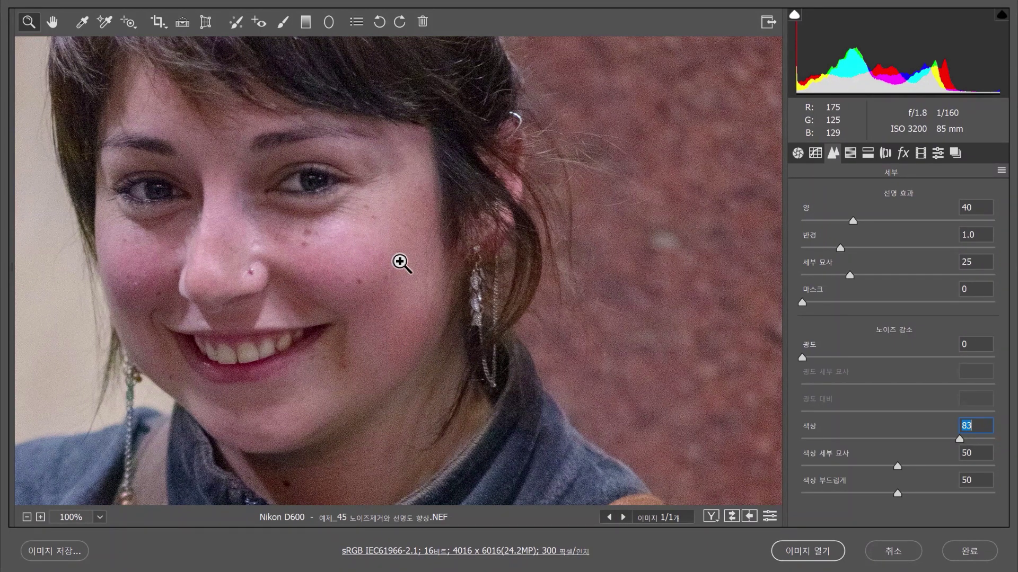
# Examine the color noise reduction on the whole photo and on the woman's face at 100% magnification
pyautogui.doubleClick(53, 23)
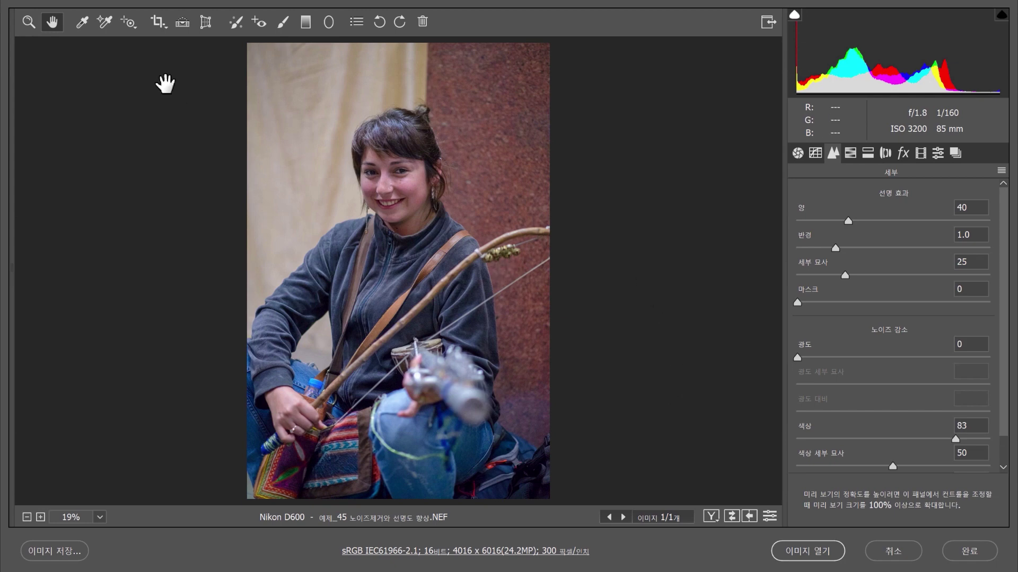
pyautogui.click(27, 22)
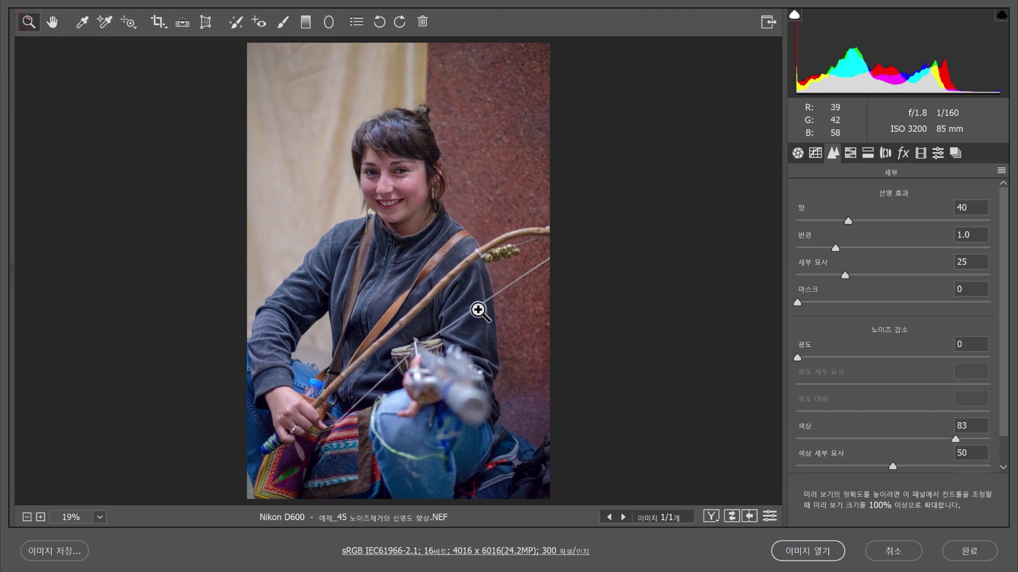
pyautogui.click(456, 297)
pyautogui.click(458, 298)
pyautogui.click(459, 297)
pyautogui.moveTo(451, 135); pyautogui.dragTo(487, 509)
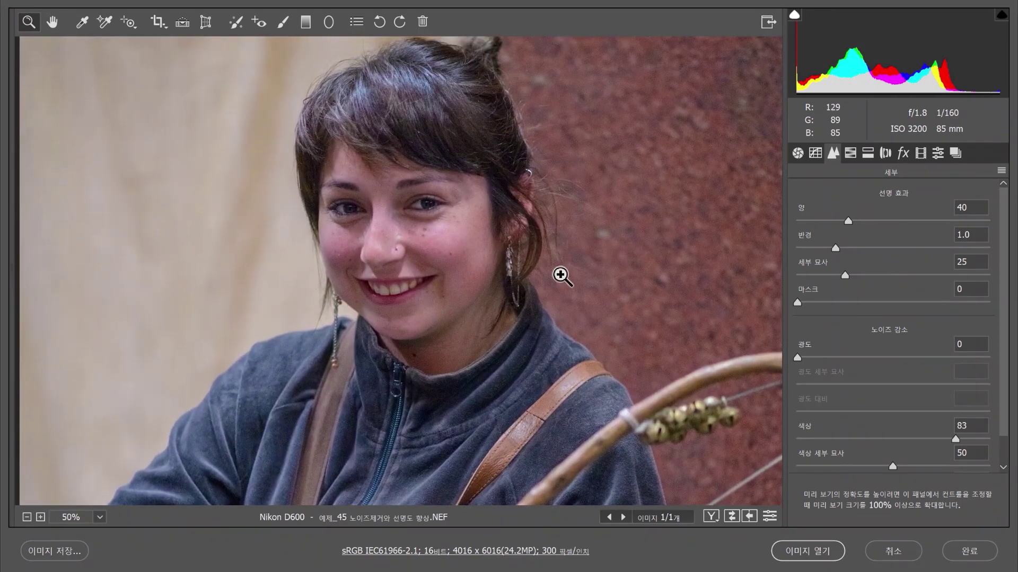
pyautogui.click(561, 275)
pyautogui.click(557, 274)
pyautogui.moveTo(529, 270); pyautogui.dragTo(714, 230)
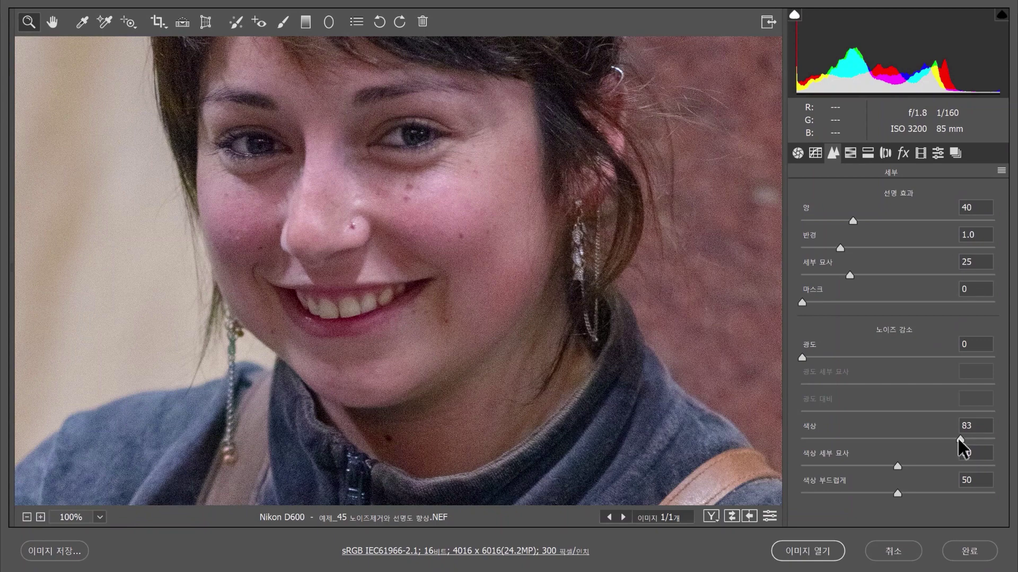
# Compare the face with Color noise reduction at 0, and set the value to 30
pyautogui.moveTo(957, 436); pyautogui.dragTo(859, 445)
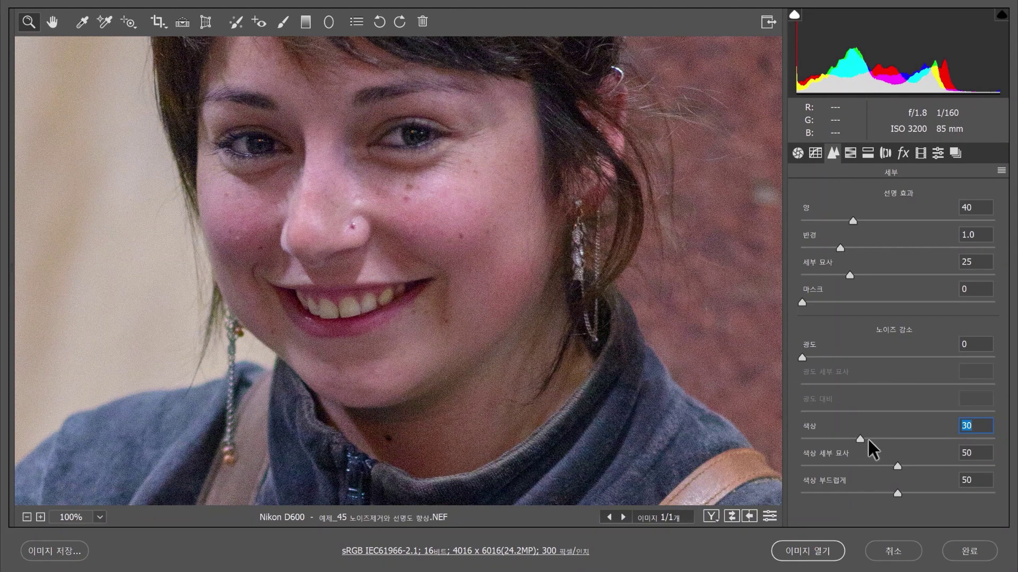
pyautogui.write('0')
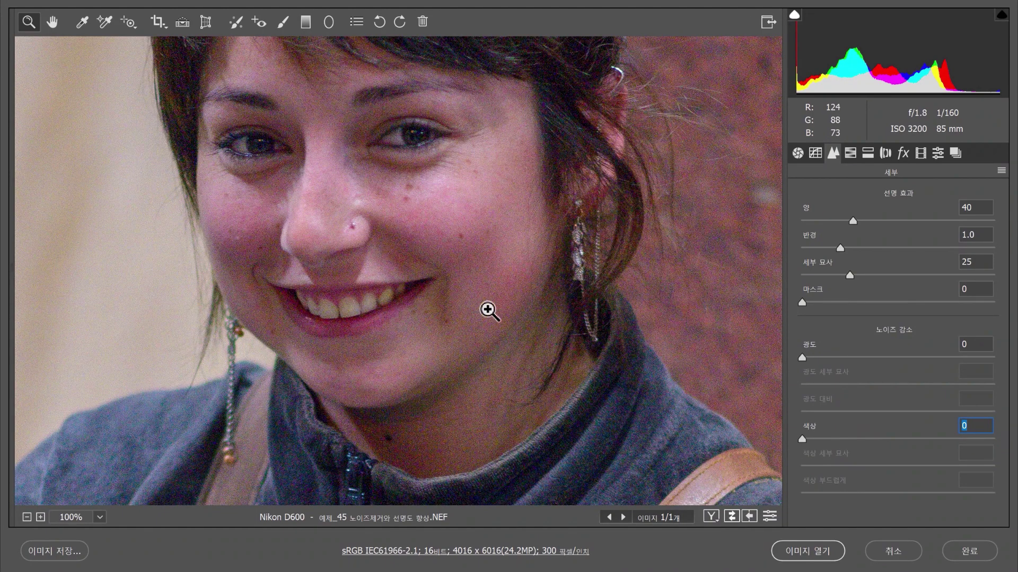
pyautogui.click(969, 424)
pyautogui.write('30')
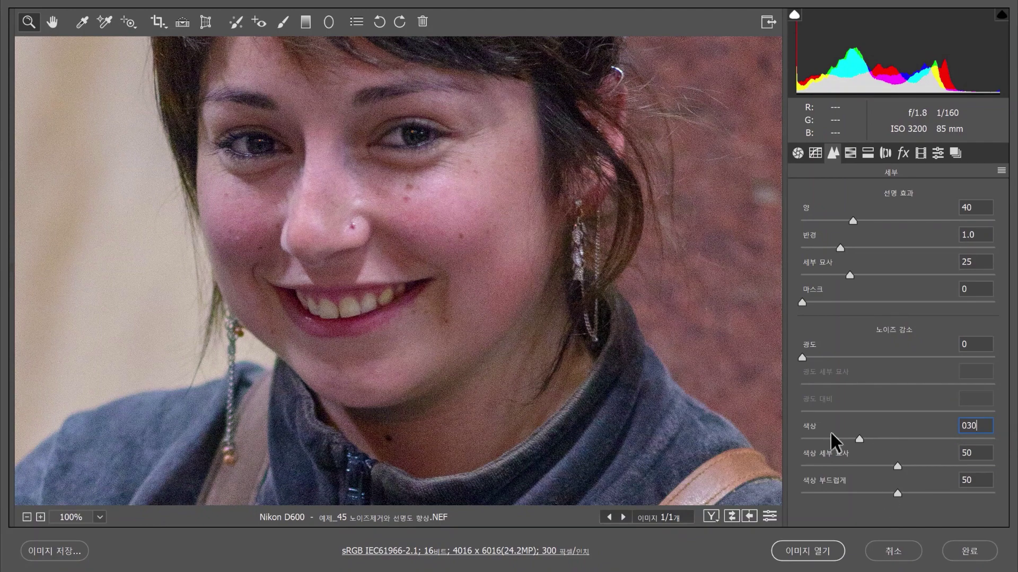
pyautogui.press('Return')
# Try Luminance noise reduction at 100, settle on 30, and fit the whole photo in the view
pyautogui.moveTo(801, 358); pyautogui.dragTo(1010, 390)
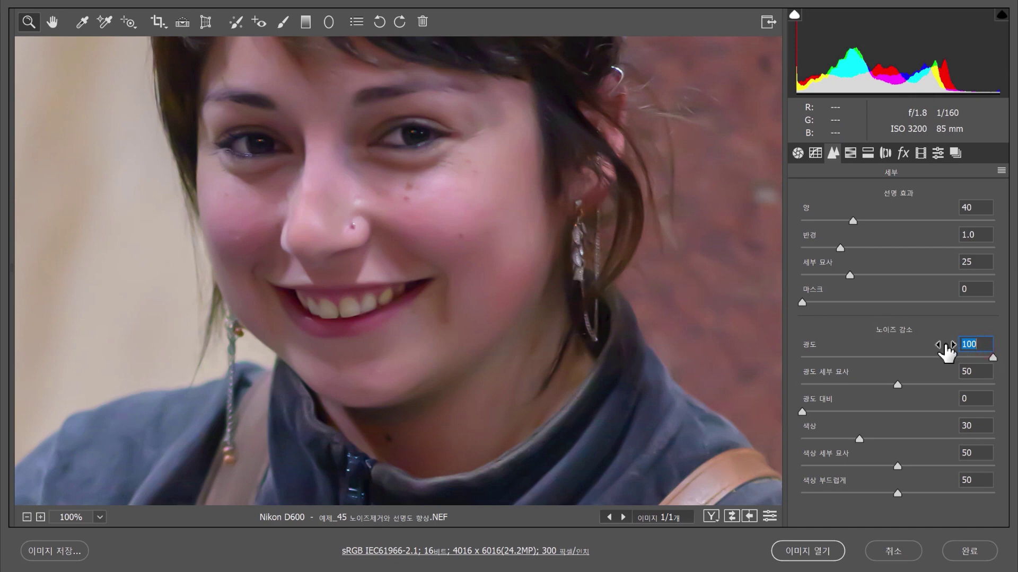
pyautogui.write('30')
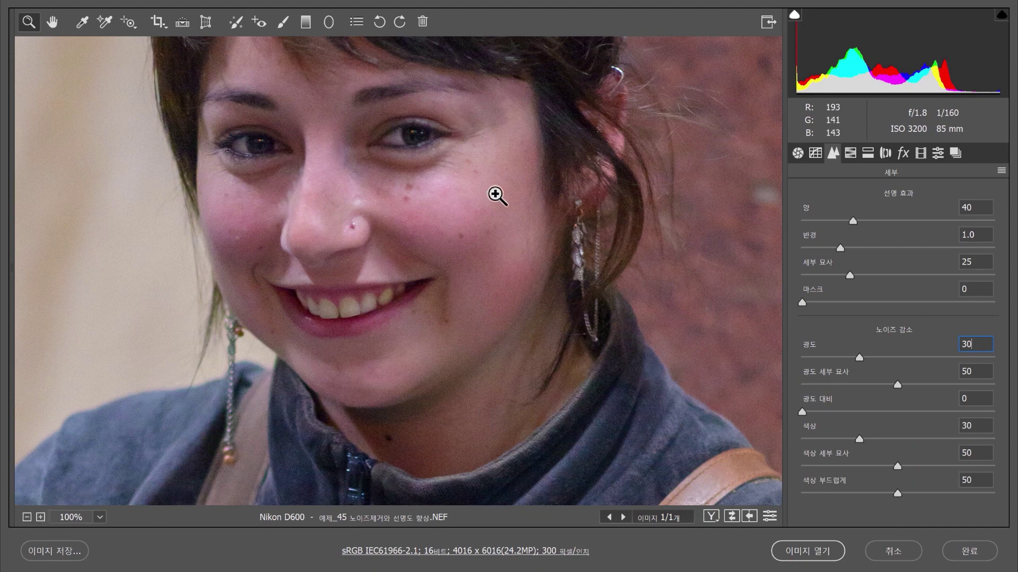
pyautogui.doubleClick(52, 25)
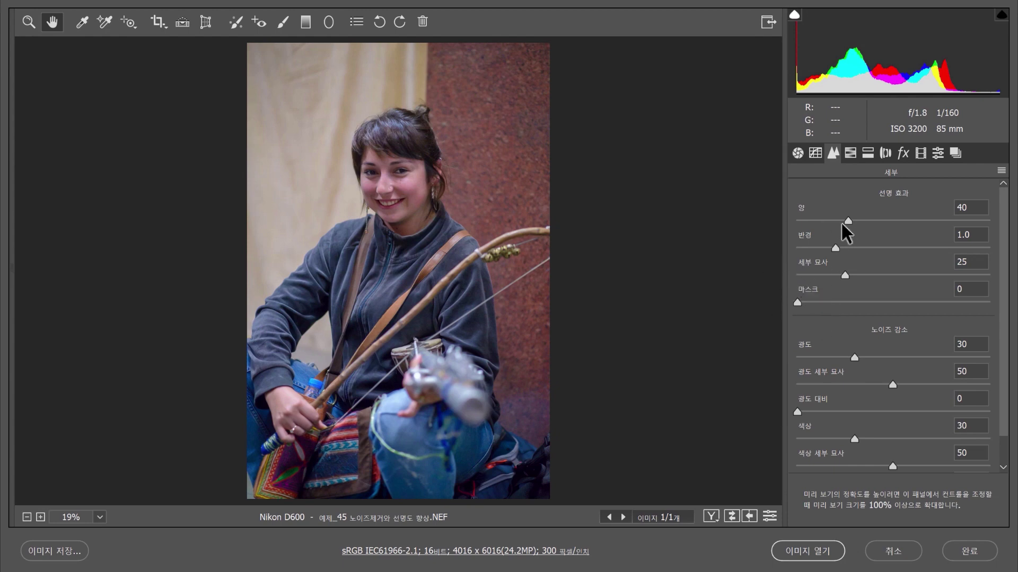
# Set the sharpening Amount to 150 and check the woman's face at 66.7% magnification
pyautogui.moveTo(848, 221); pyautogui.dragTo(1001, 220)
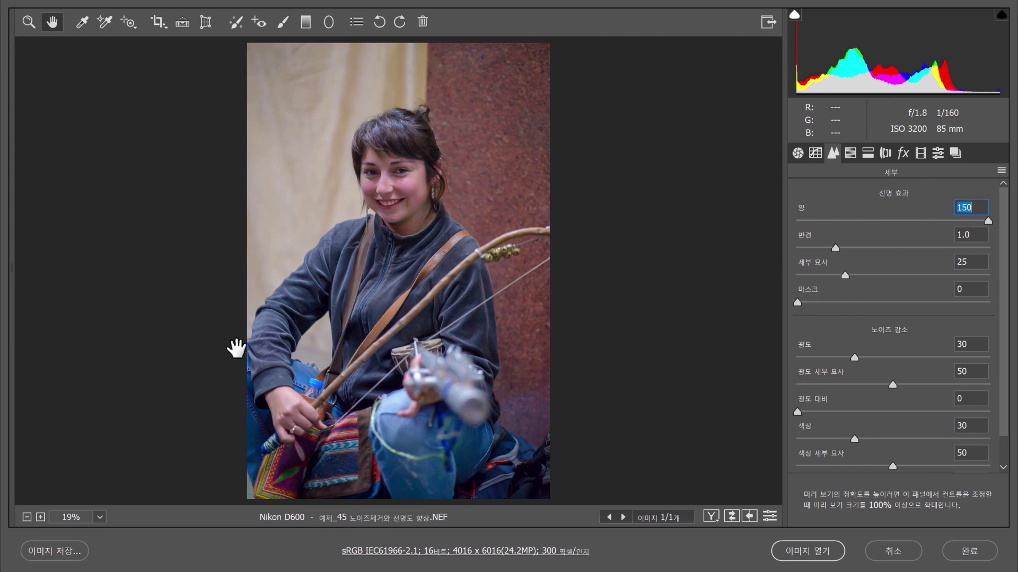
pyautogui.click(28, 22)
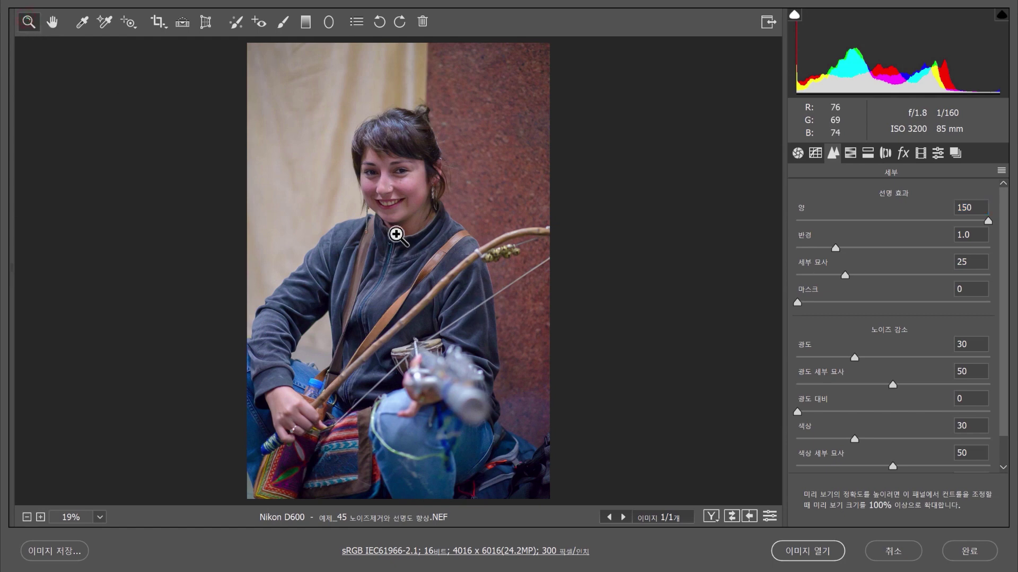
pyautogui.click(397, 235)
pyautogui.click(397, 234)
pyautogui.click(430, 275)
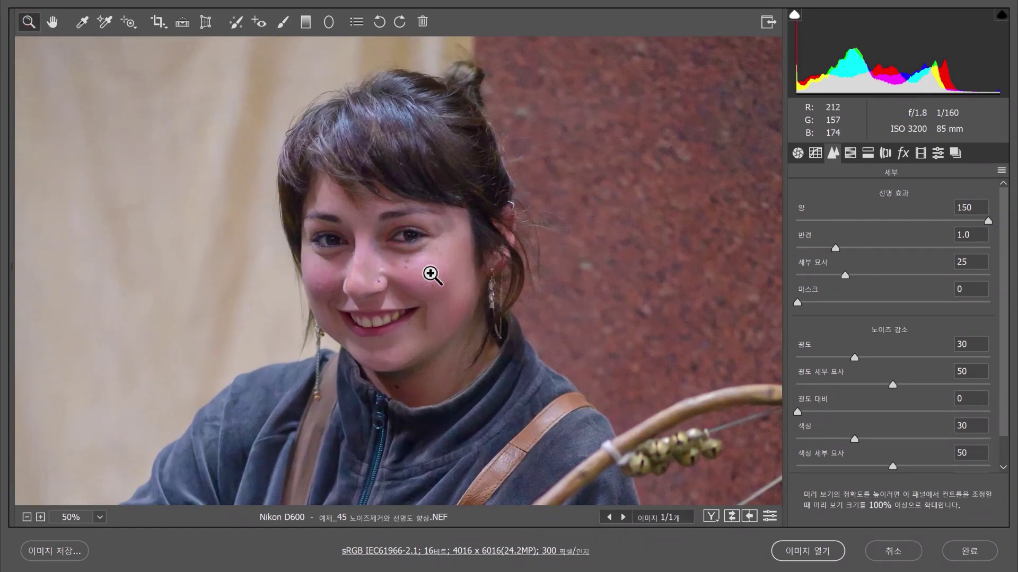
pyautogui.click(447, 298)
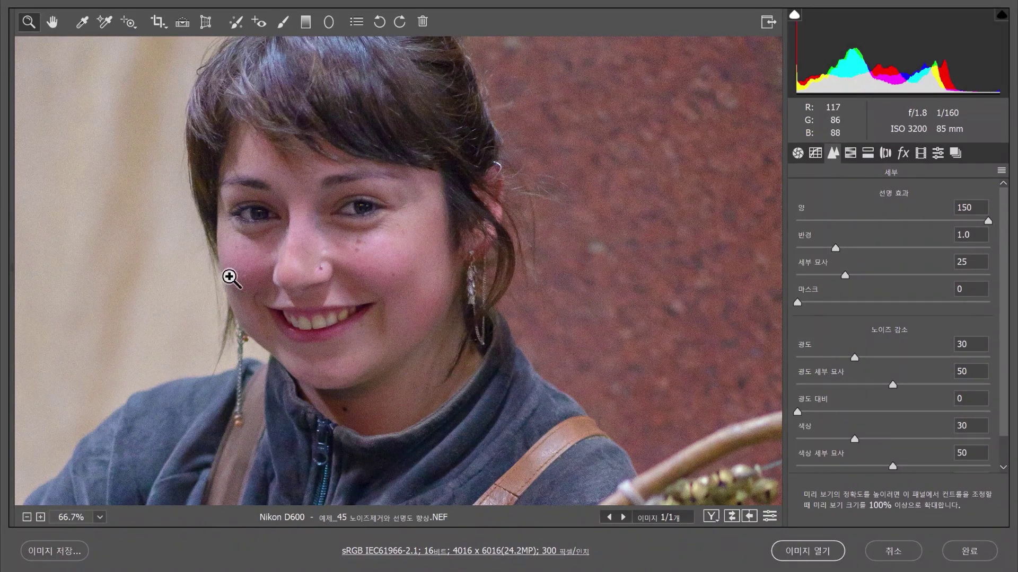
# Set the sharpening Masking to 90 using the black-and-white mask preview, and fit the whole photo in the view
pyautogui.moveTo(796, 299); pyautogui.dragTo(908, 307)
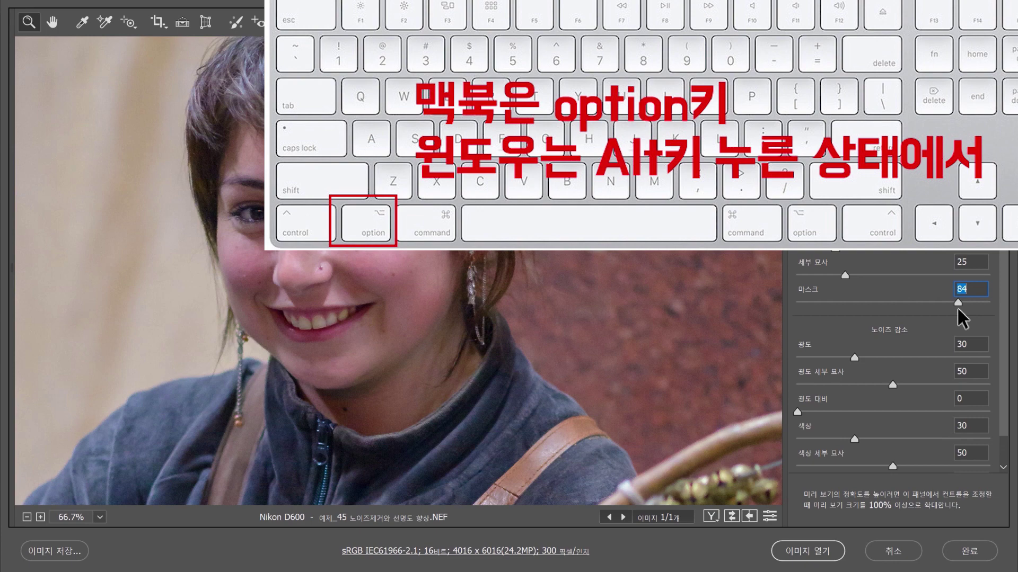
pyautogui.press('alt')
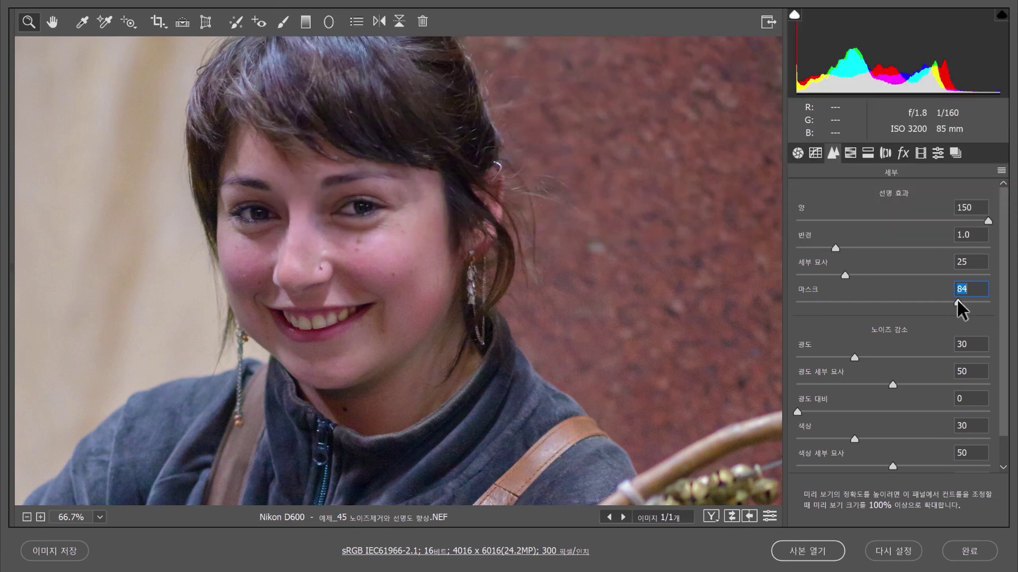
pyautogui.moveTo(958, 302); pyautogui.dragTo(919, 303)
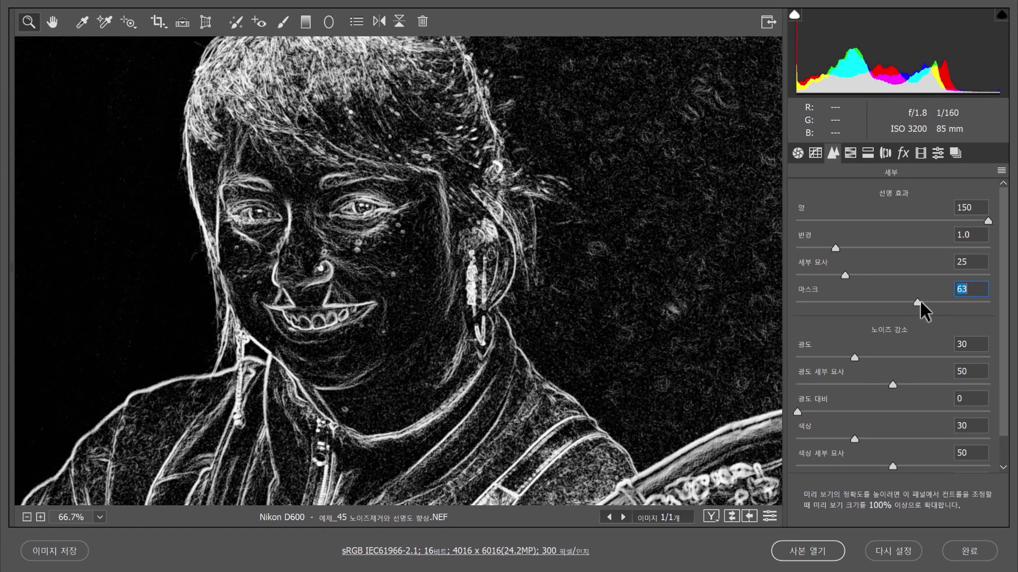
pyautogui.moveTo(920, 301); pyautogui.dragTo(851, 301)
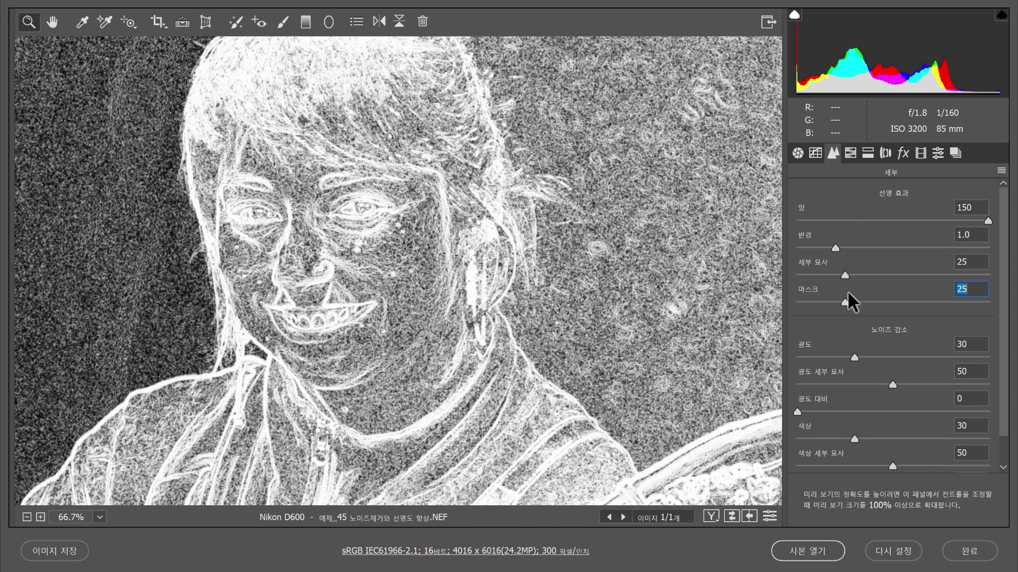
pyautogui.moveTo(849, 293); pyautogui.dragTo(927, 288)
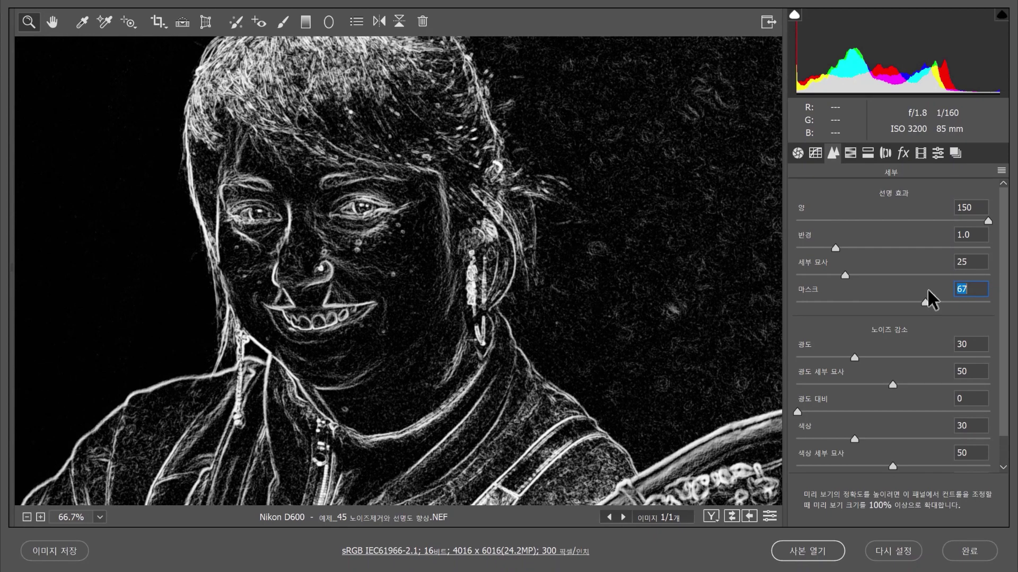
pyautogui.moveTo(927, 288); pyautogui.dragTo(984, 312)
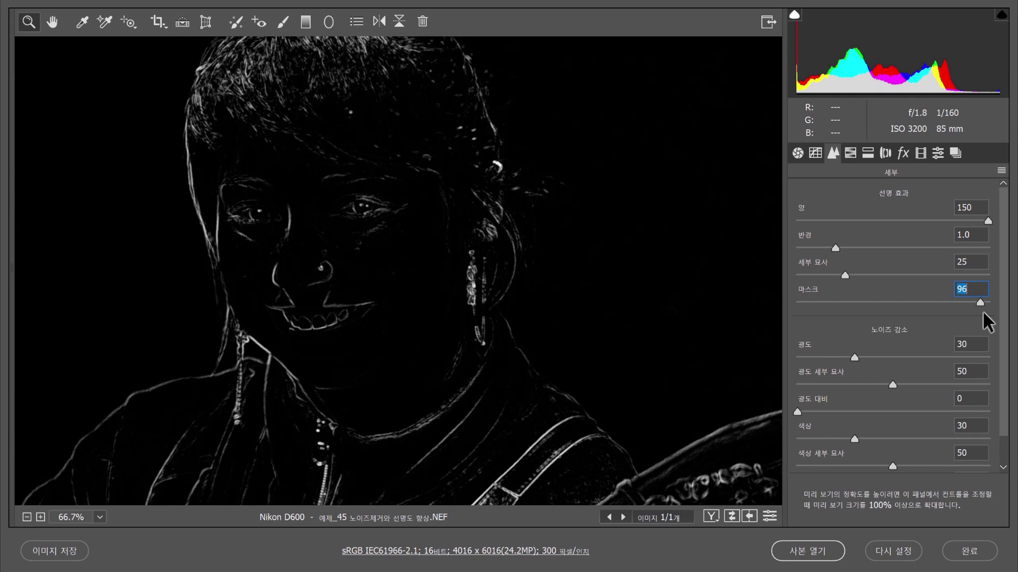
pyautogui.moveTo(983, 314); pyautogui.dragTo(952, 313)
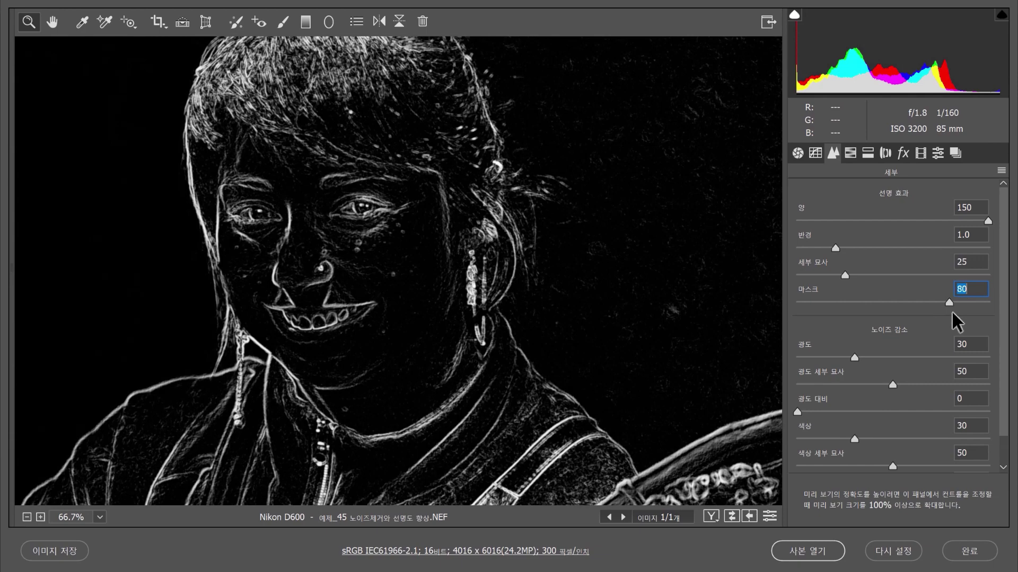
pyautogui.moveTo(957, 322); pyautogui.dragTo(957, 322)
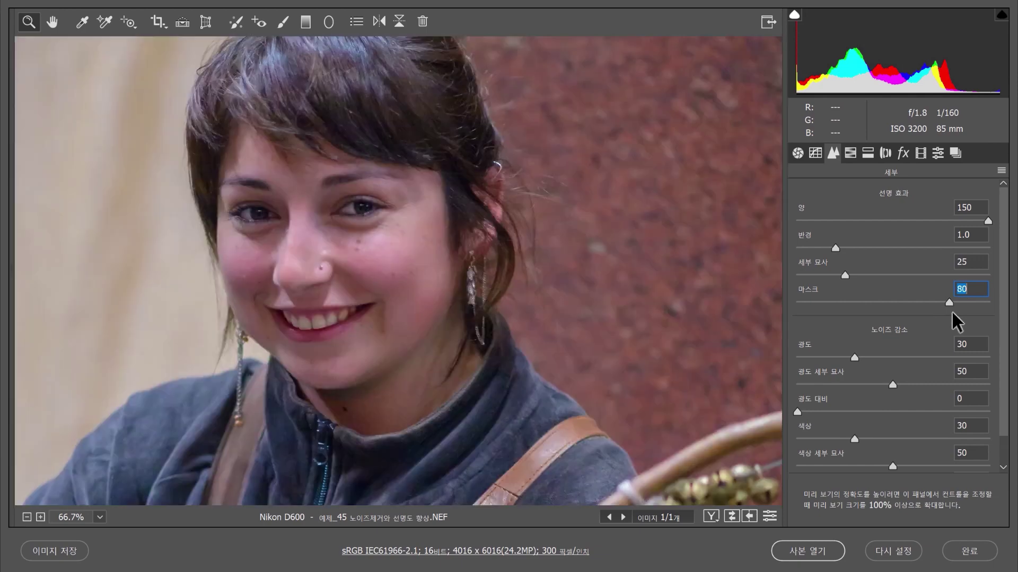
pyautogui.press('alt')
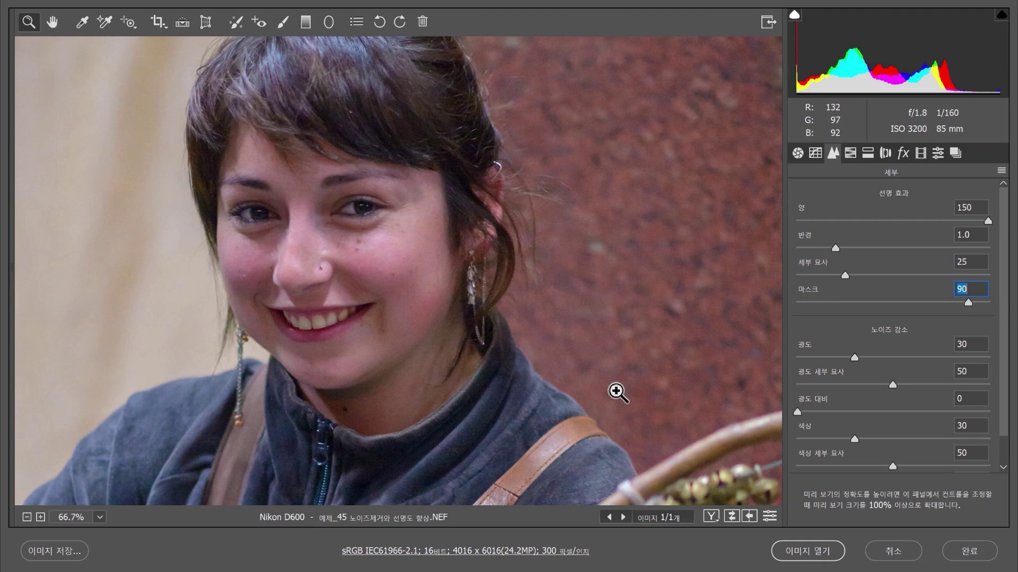
pyautogui.click(58, 25)
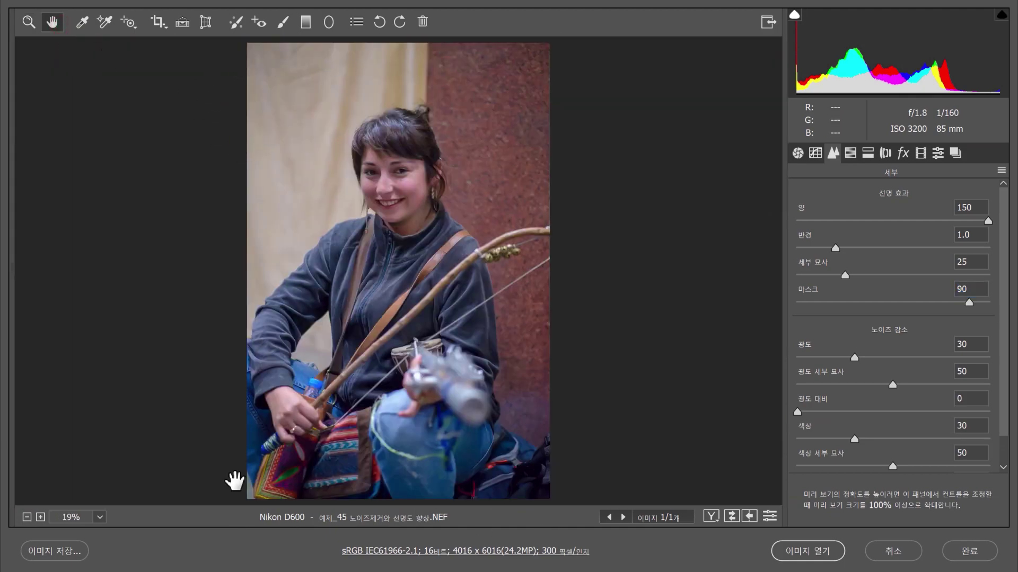